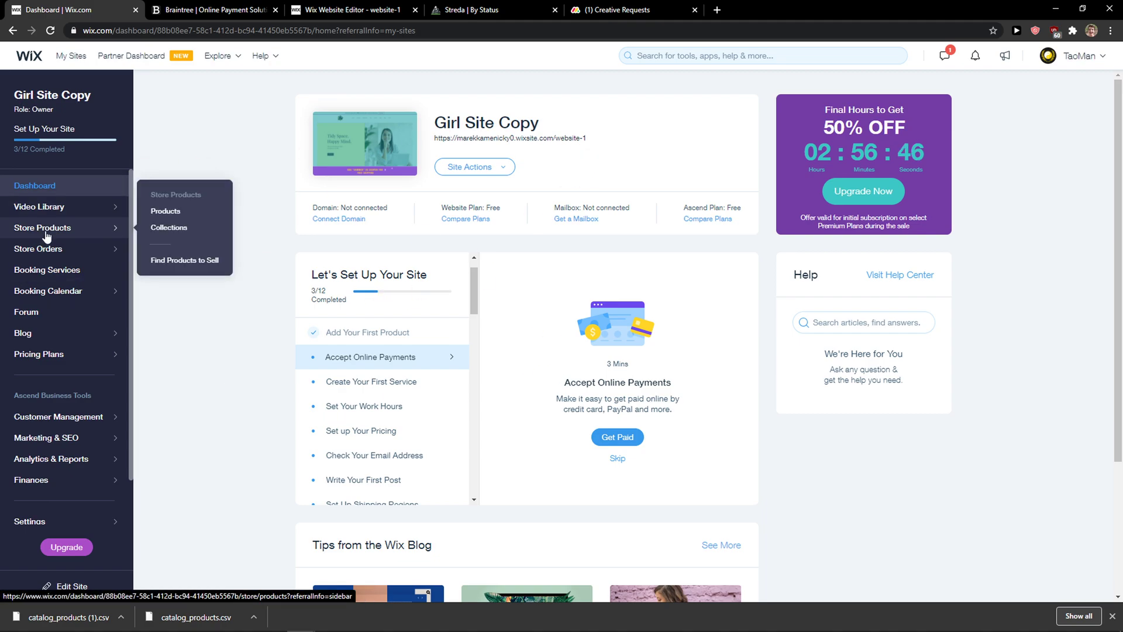
Open the store's product list from the site dashboard sidebar
click(45, 237)
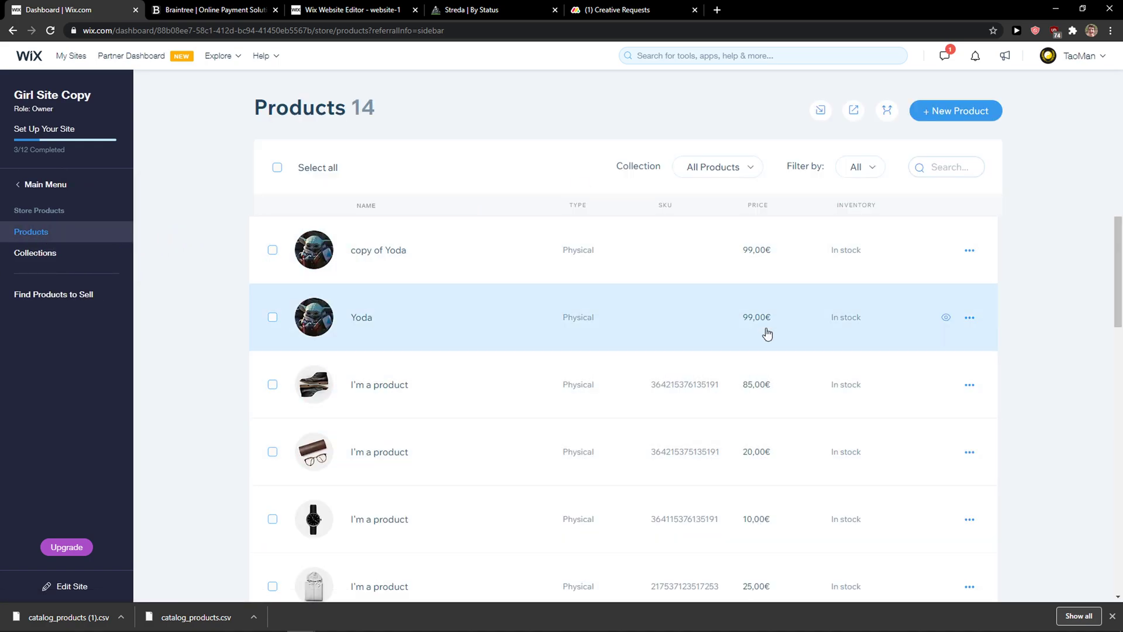
scroll(414, 509, down, 2)
scroll(413, 495, up, 2)
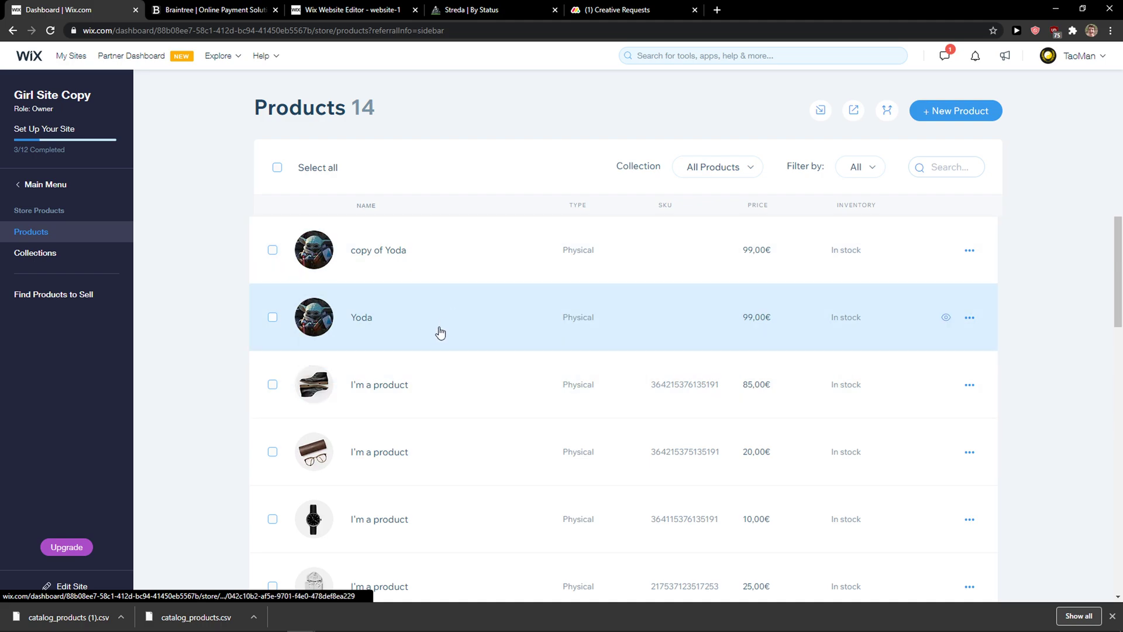
Open 'copy of Yoda' and delete its existing Color and Size options
click(465, 269)
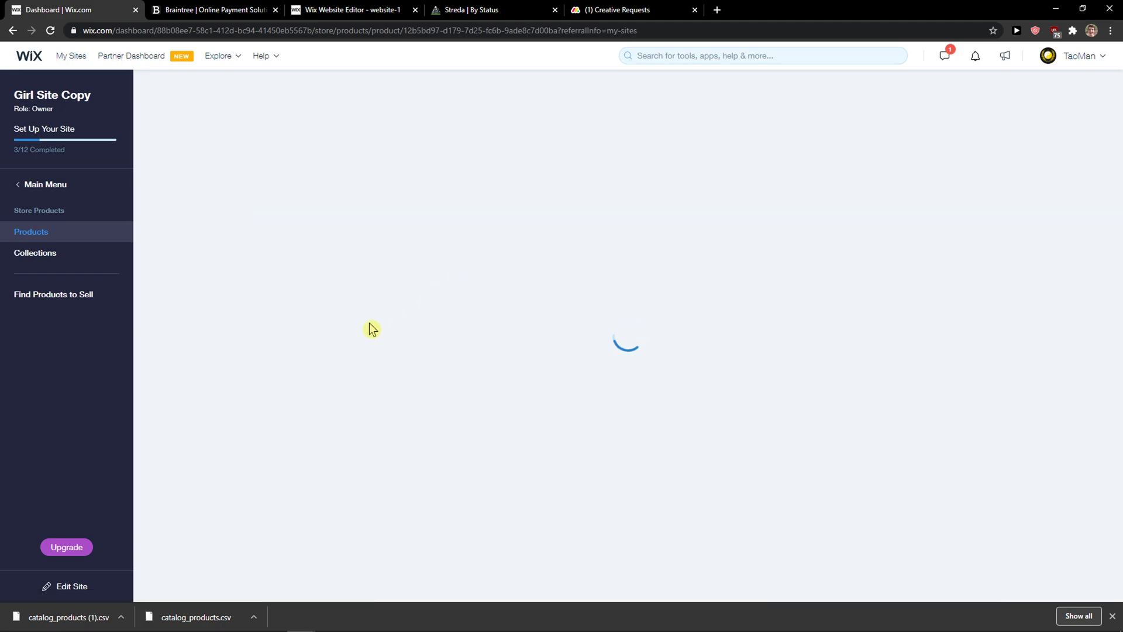
scroll(334, 259, down, 3)
scroll(364, 328, down, 3)
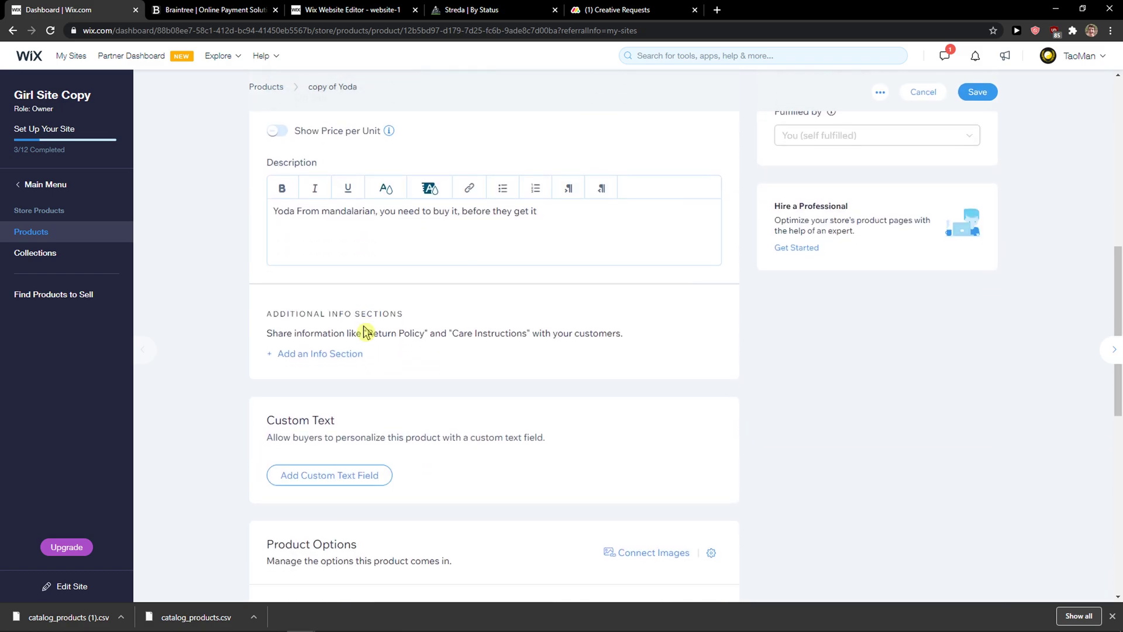
scroll(363, 329, down, 1)
scroll(365, 332, down, 1)
scroll(363, 325, down, 1)
scroll(363, 331, down, 1)
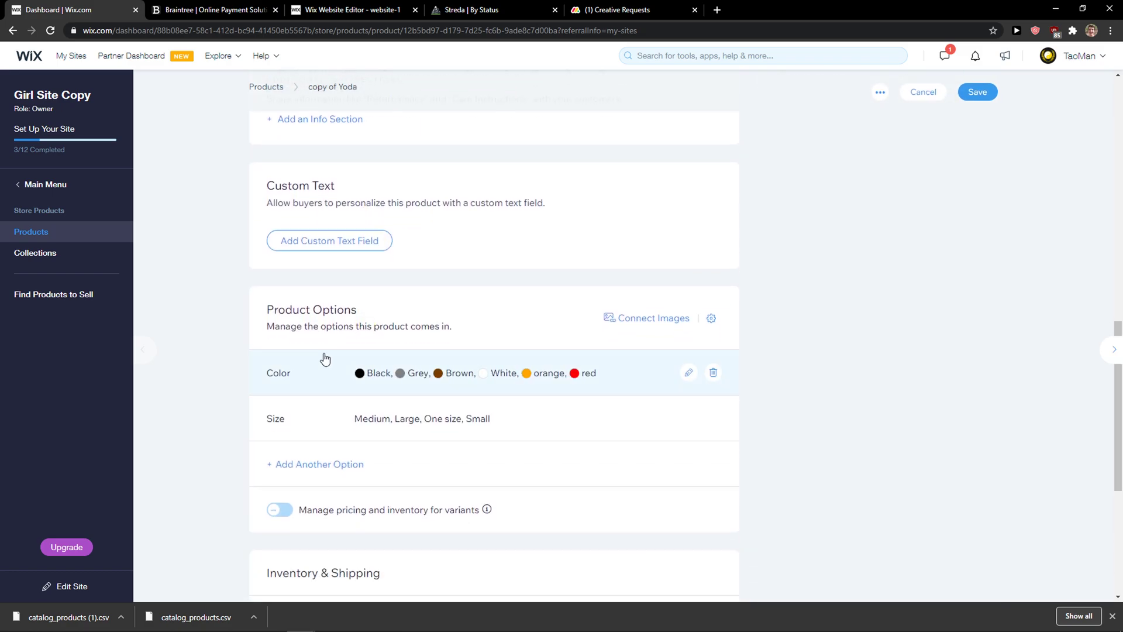
click(713, 373)
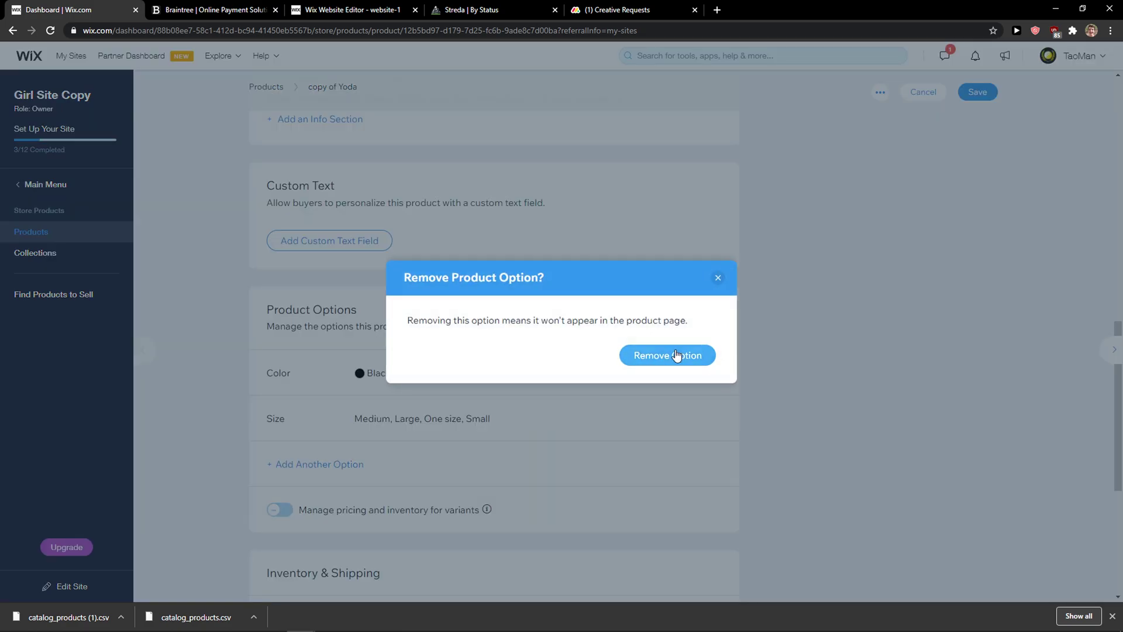
click(708, 358)
click(711, 372)
click(640, 355)
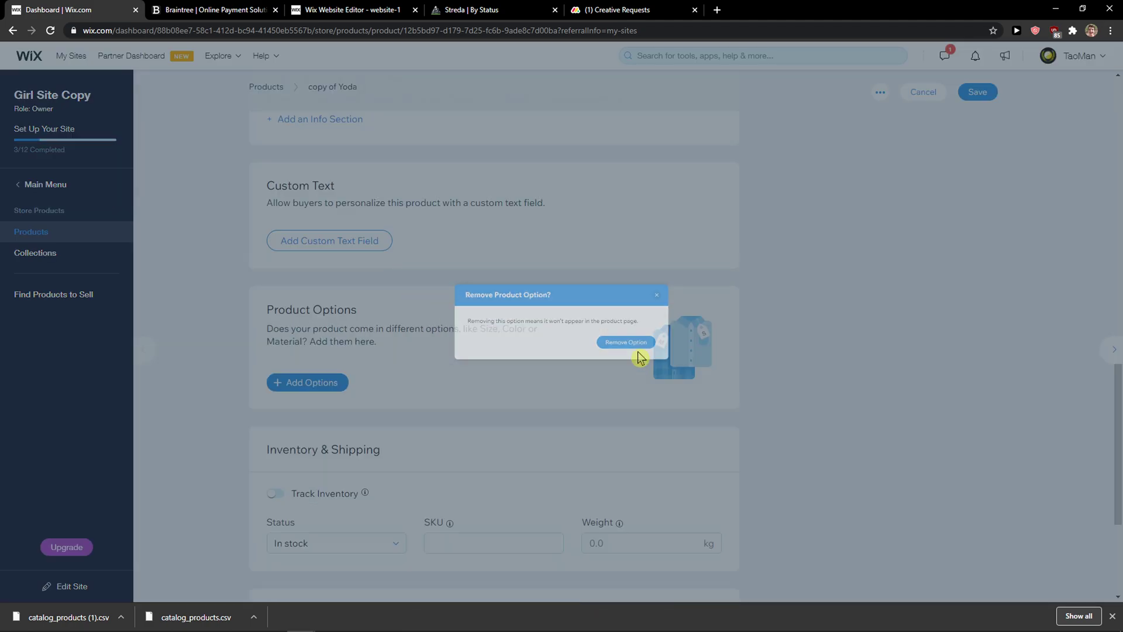
Create a swatch-style 'Color' option with Black, red, orange and Grey choices
click(348, 385)
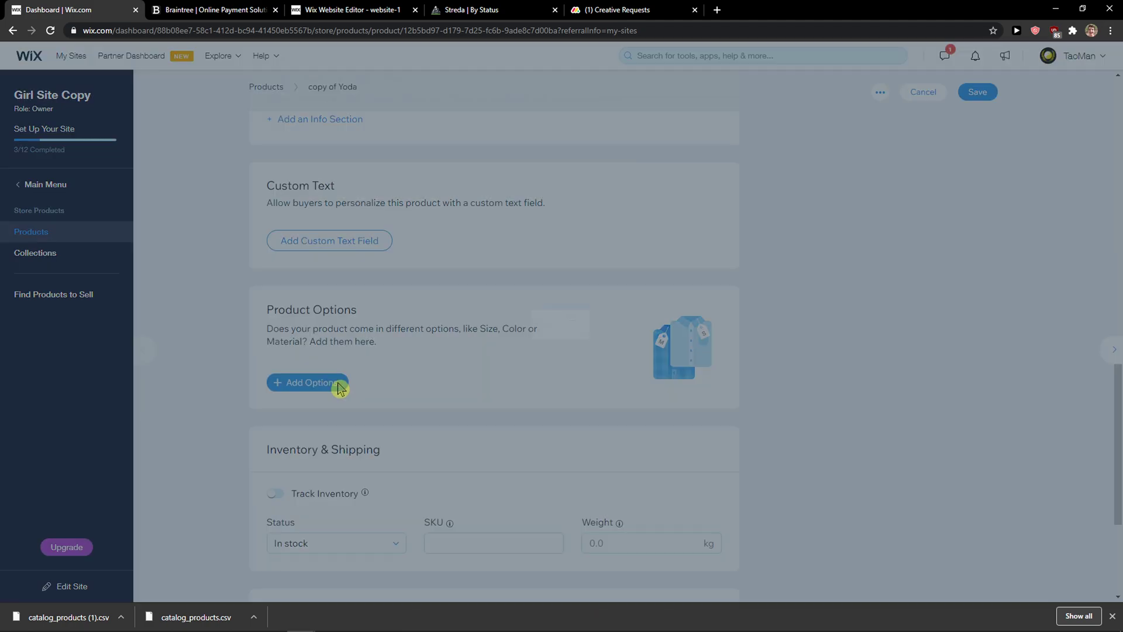
click(692, 306)
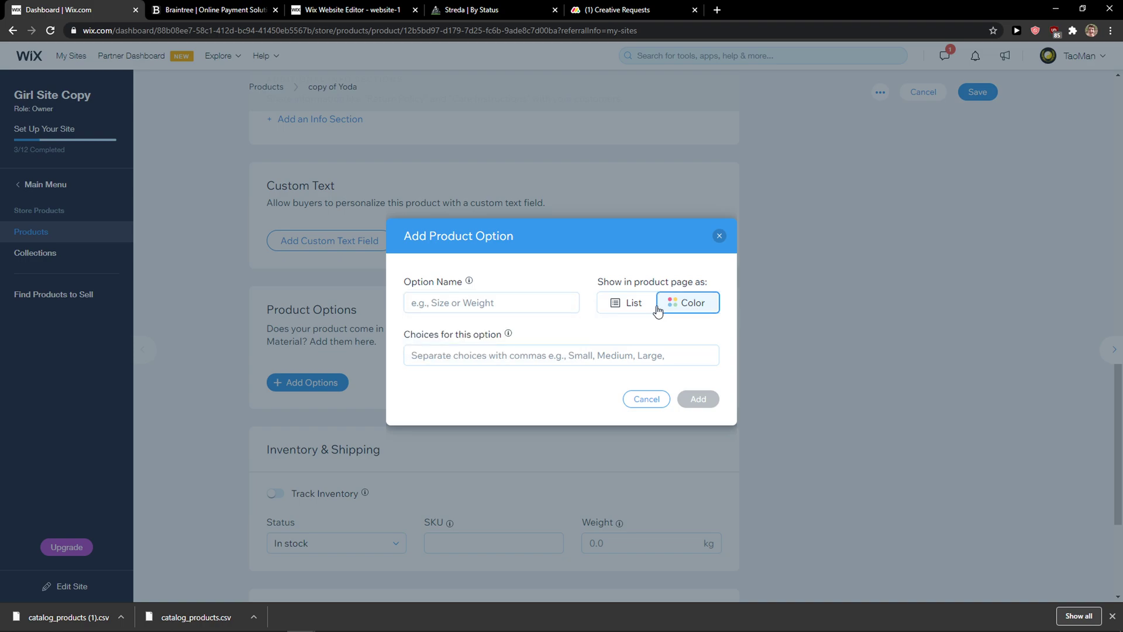
click(513, 305)
click(431, 324)
text(Color)
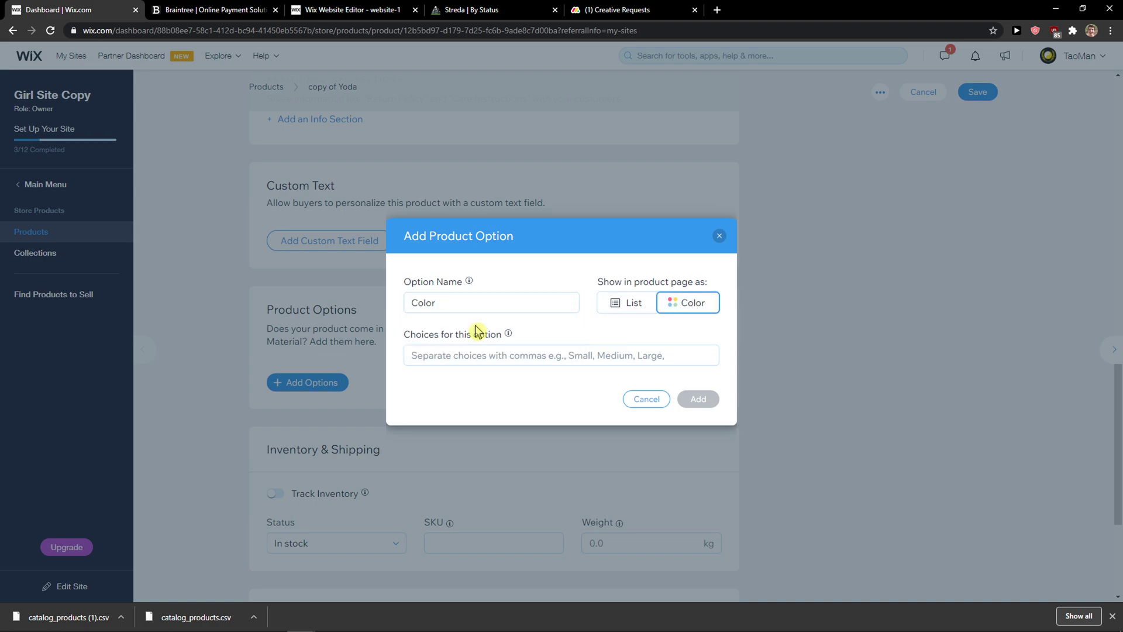
click(466, 356)
click(441, 376)
click(459, 437)
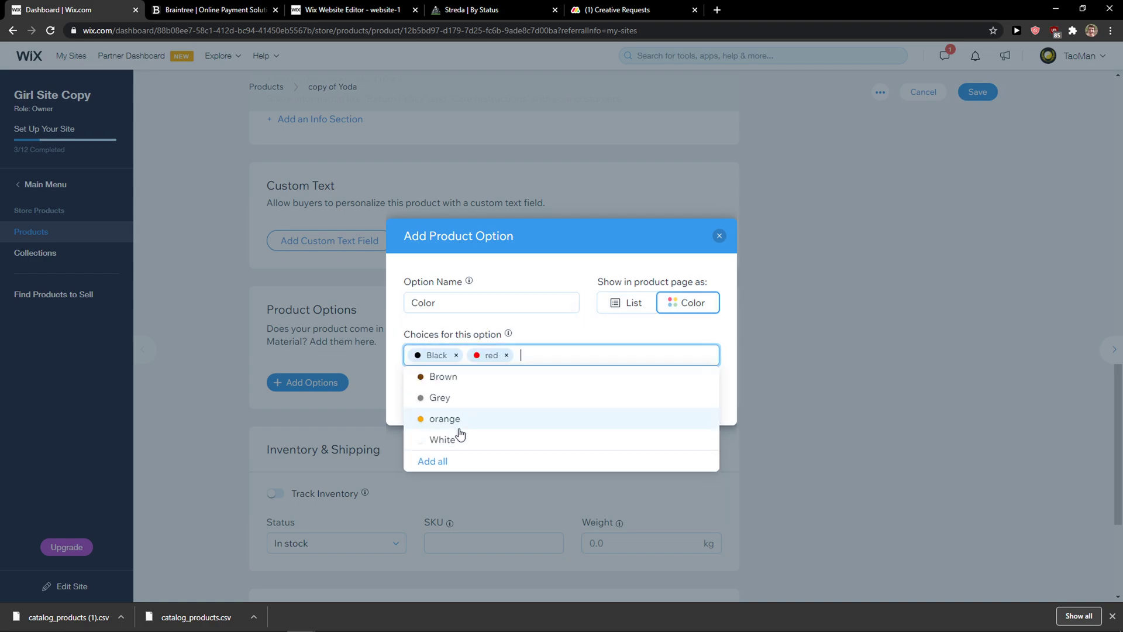
click(463, 400)
click(586, 332)
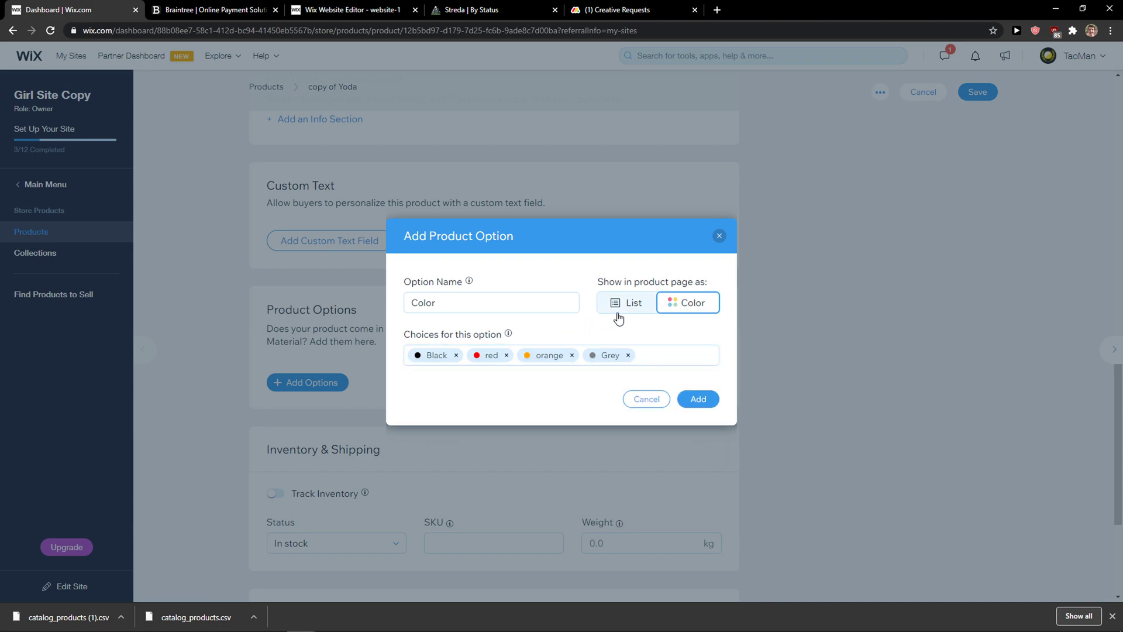
click(698, 401)
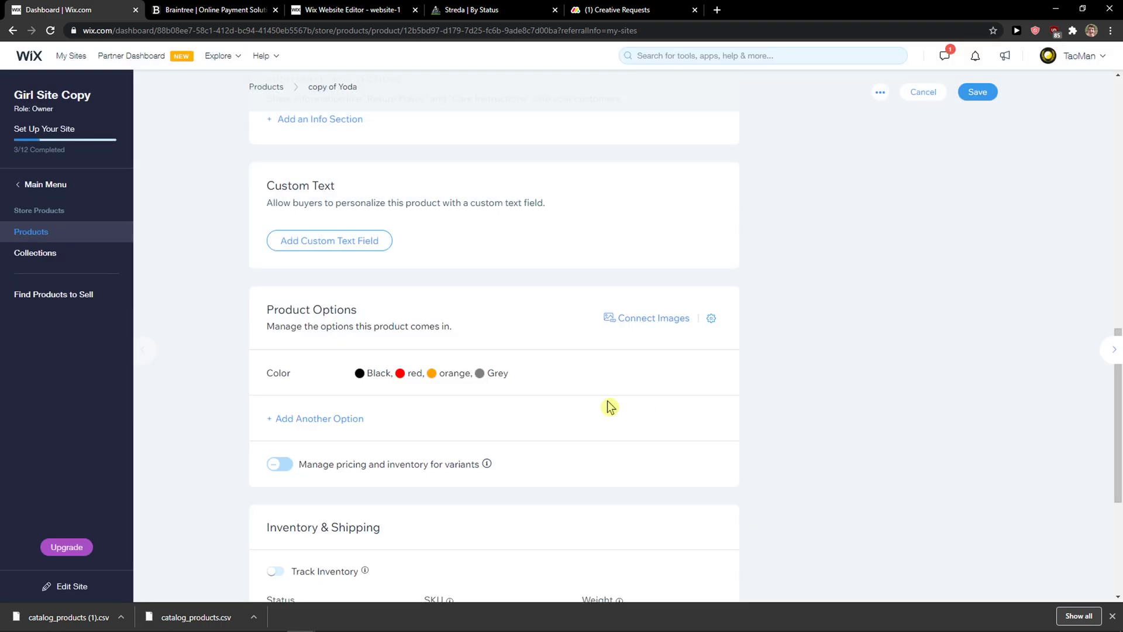
Add a 'Size' option with choices Large, One size, Small, Medium and whatever
click(335, 427)
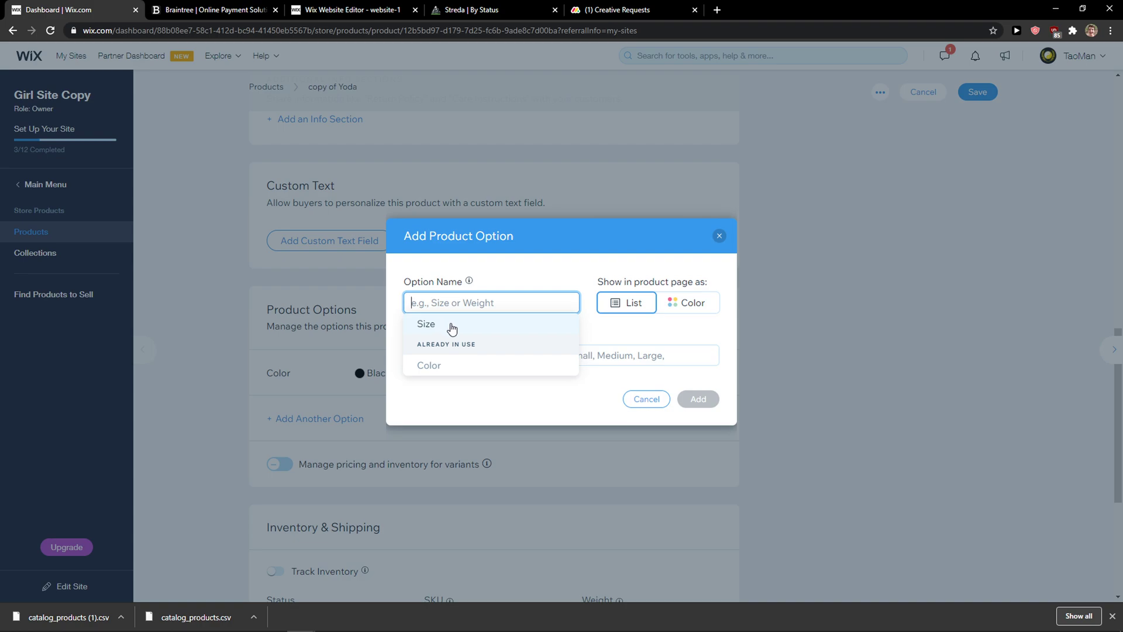
click(451, 325)
click(459, 353)
click(454, 378)
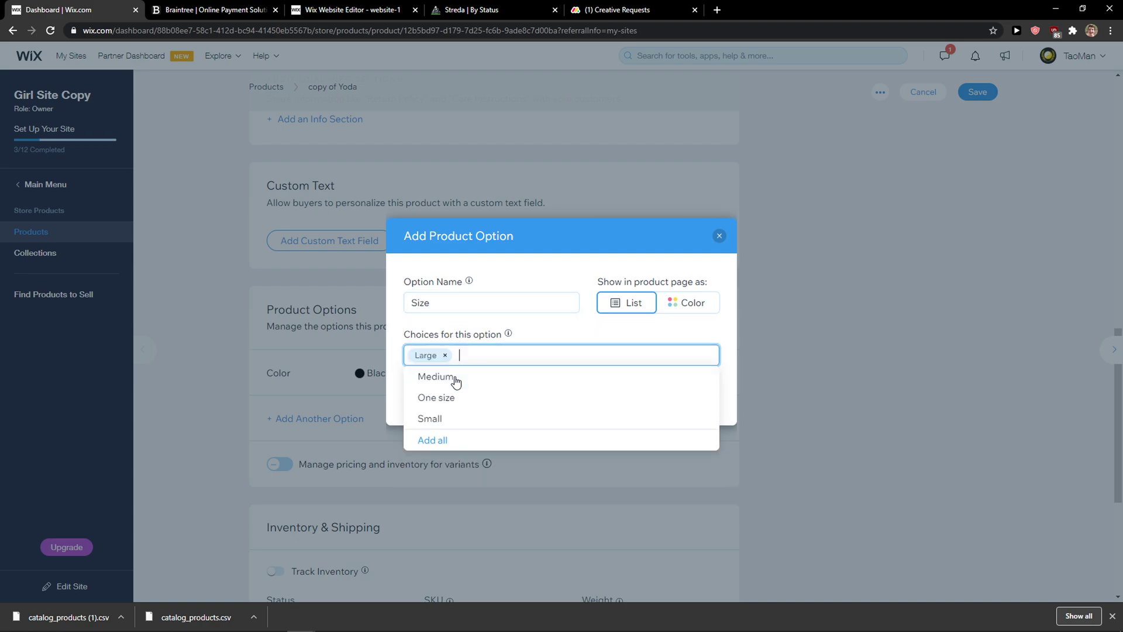
click(461, 398)
click(472, 379)
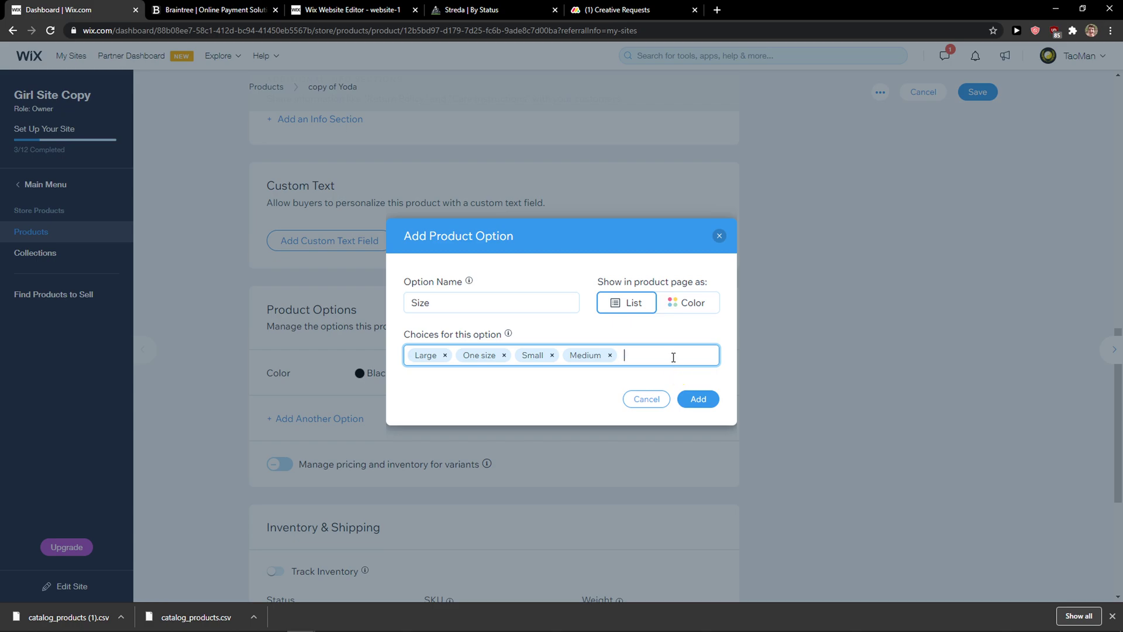
text(whatever)
key(Return)
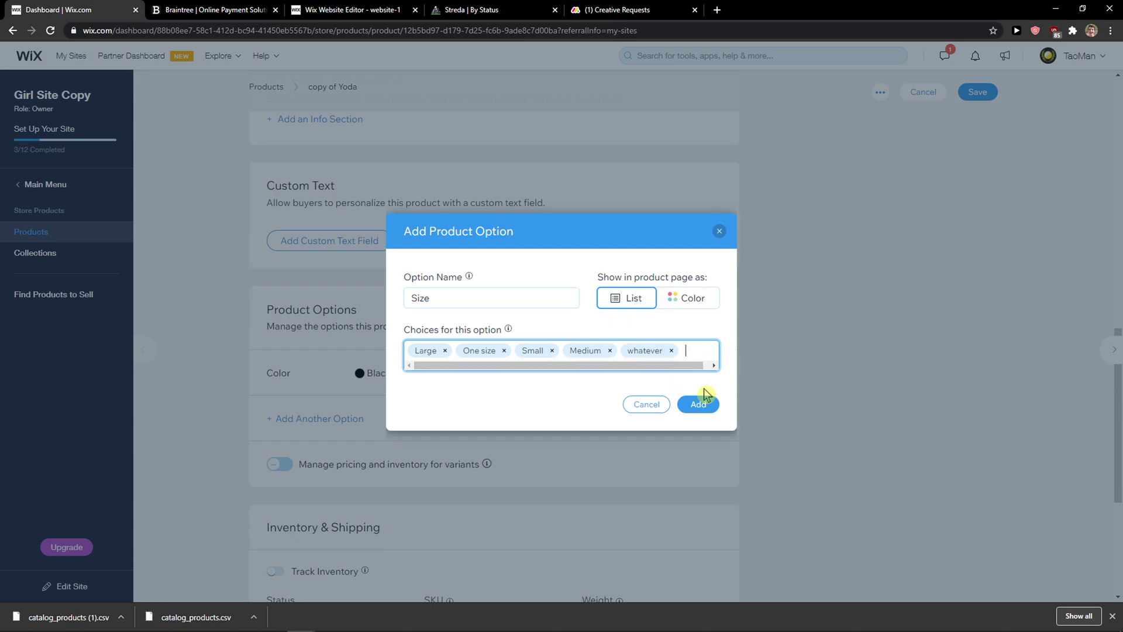
click(707, 401)
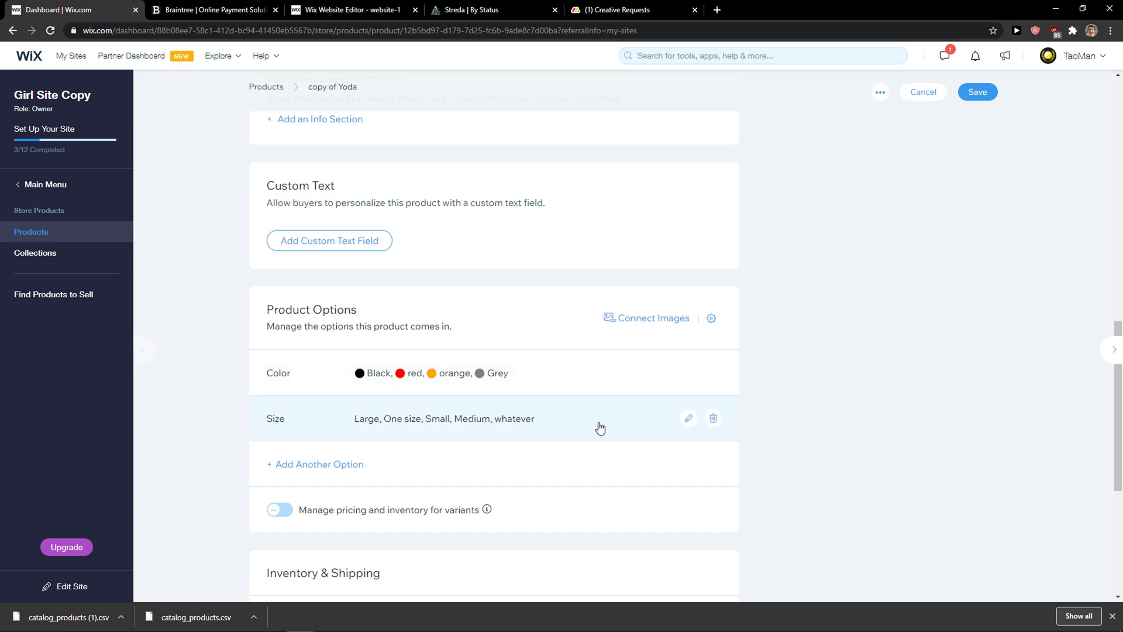
scroll(1062, 134, down, 1)
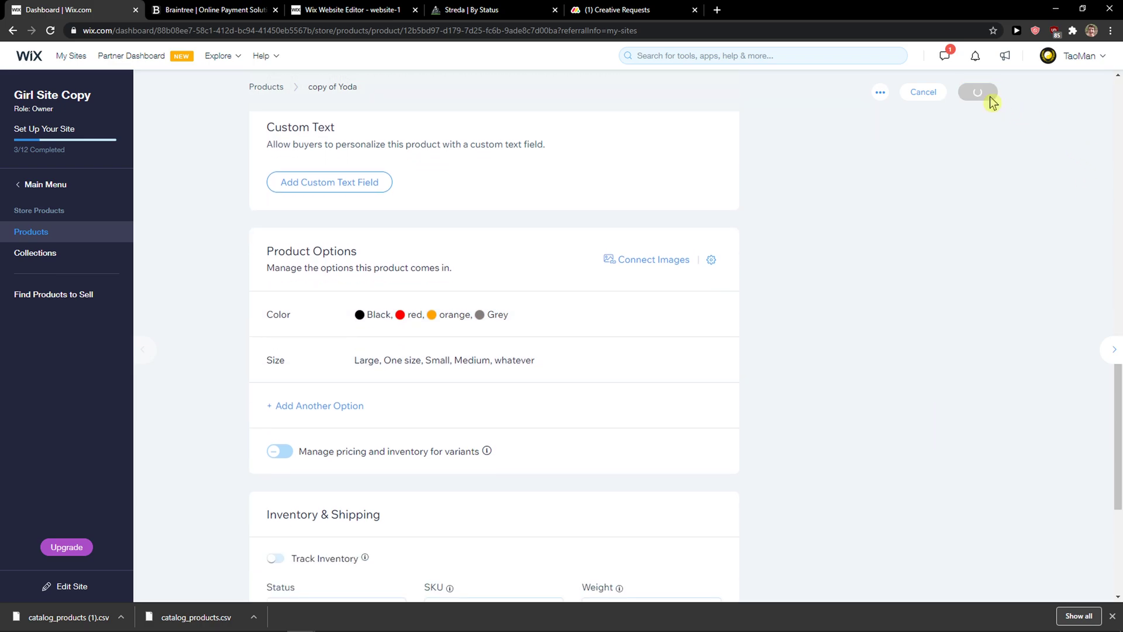
mouse_move(379, 250)
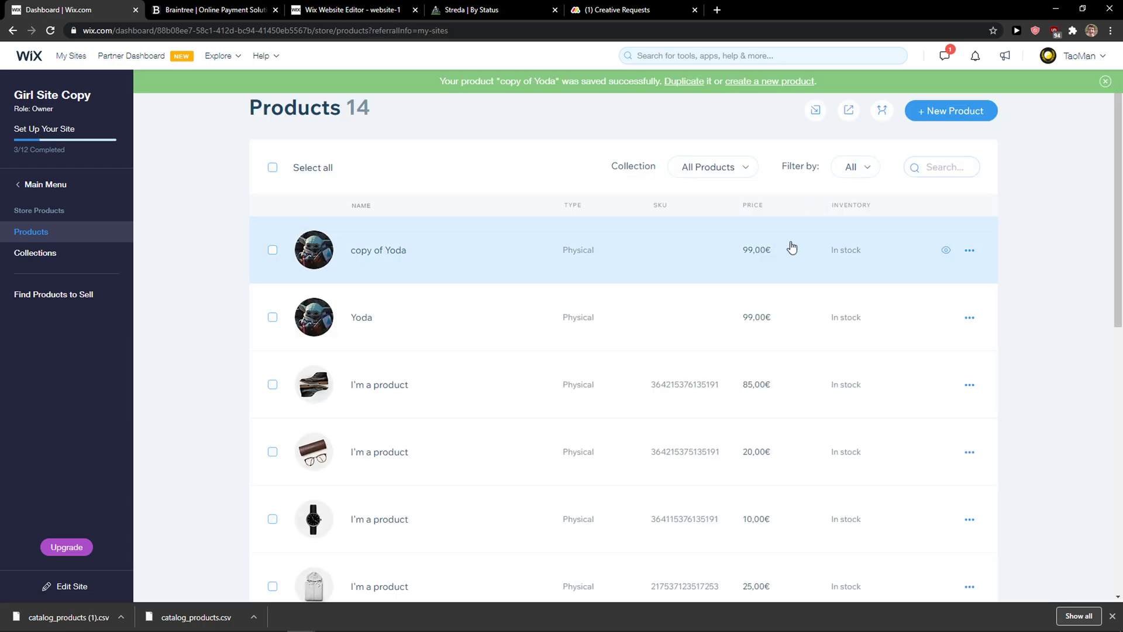
Reopen 'copy of Yoda', dismiss the sharing popup, and show its SEO settings
click(970, 252)
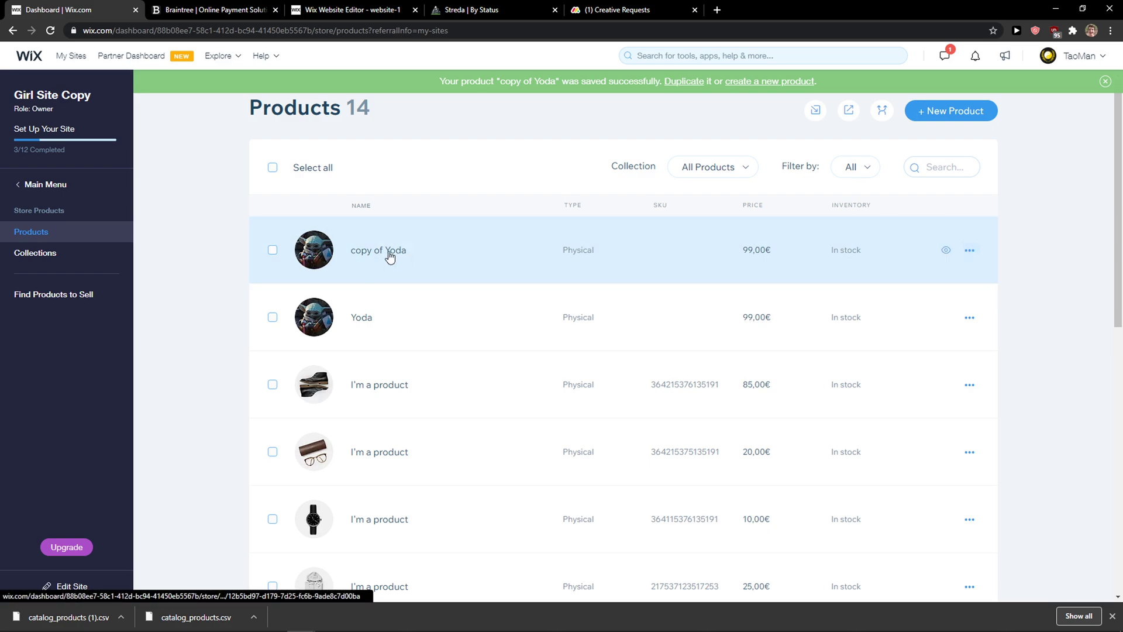
click(389, 253)
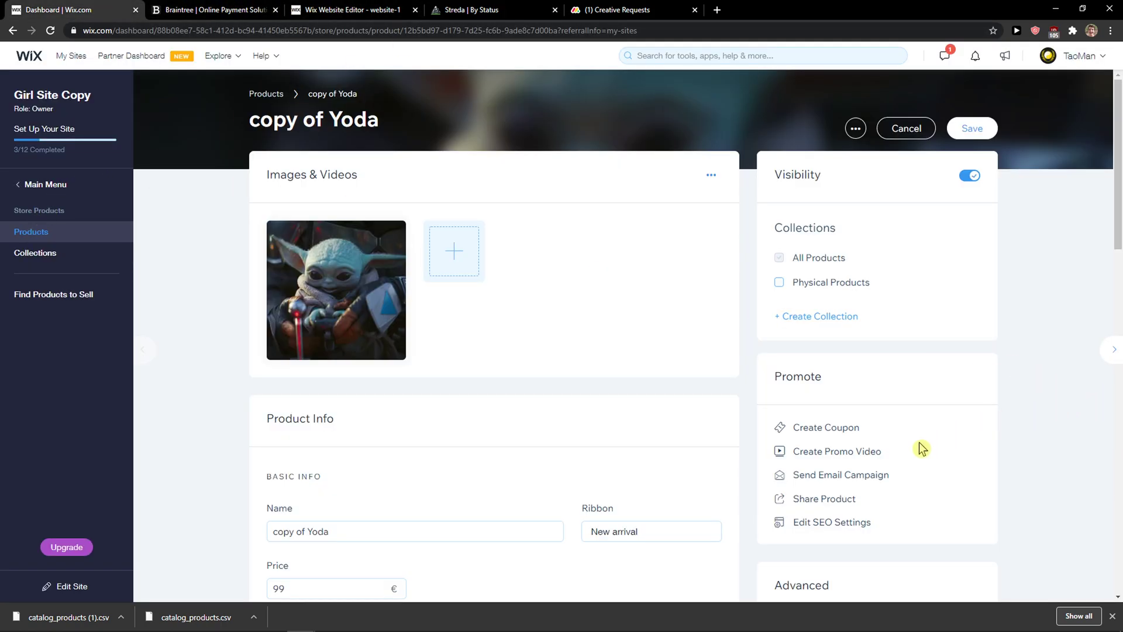
click(838, 502)
click(827, 522)
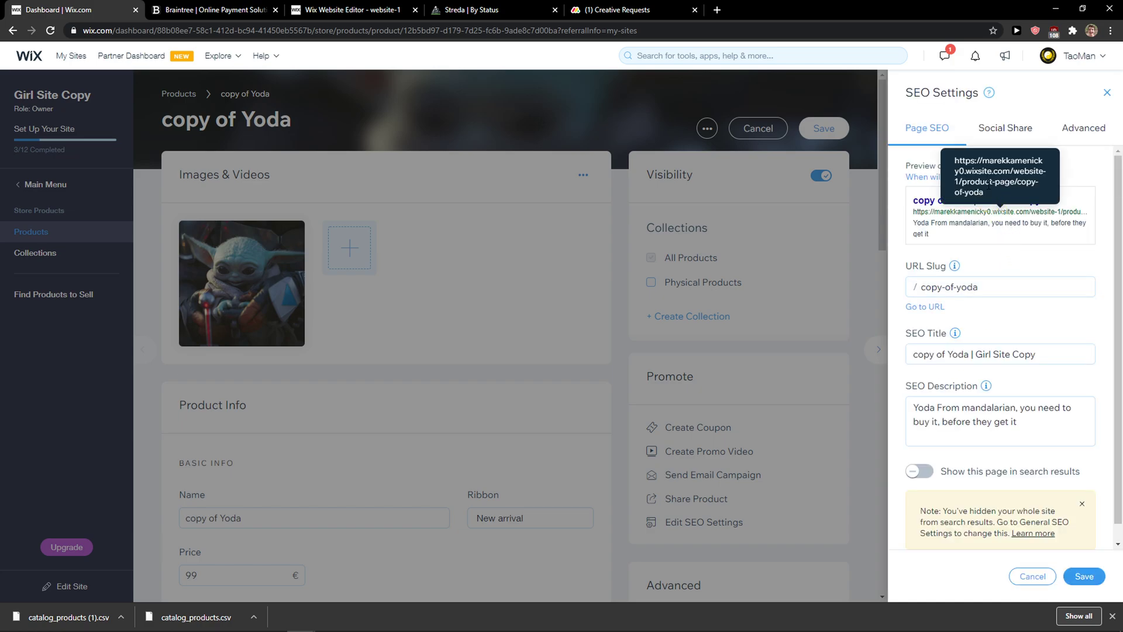
Search the web for the pasted script text in a new tab, then return to Wix
key(ctrl+t)
text(<script src="https://apps.elfsight.com/p/platform.js" defer></script> <div class="elfsight-app-0539fed4-65a0-4f11-9444-dc70dfe68855"></div>)
key(Return)
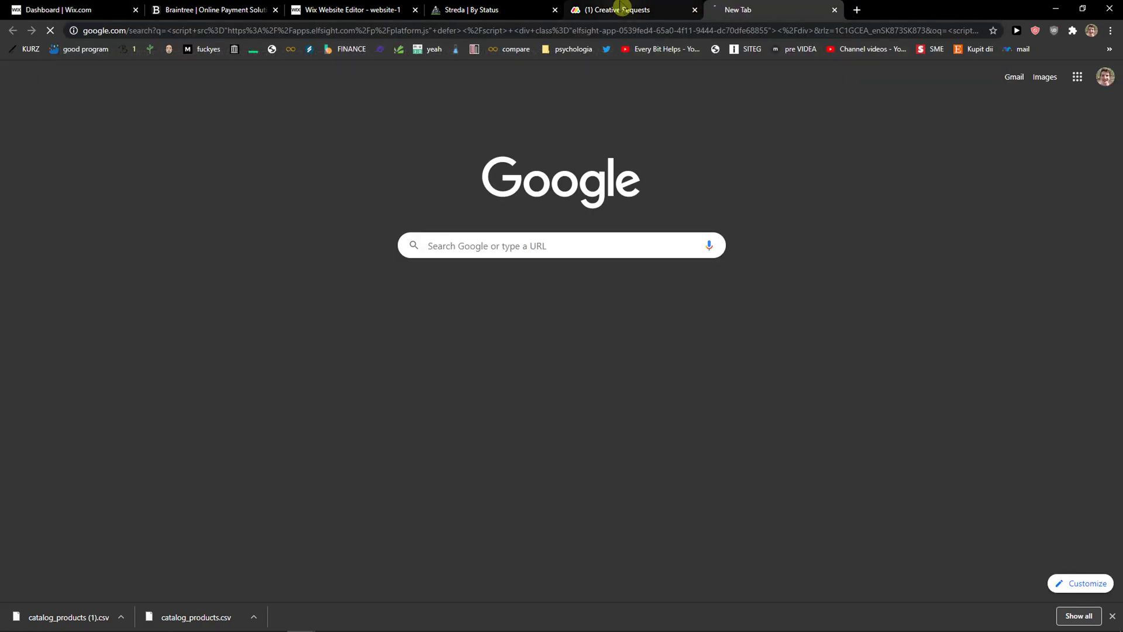
click(465, 30)
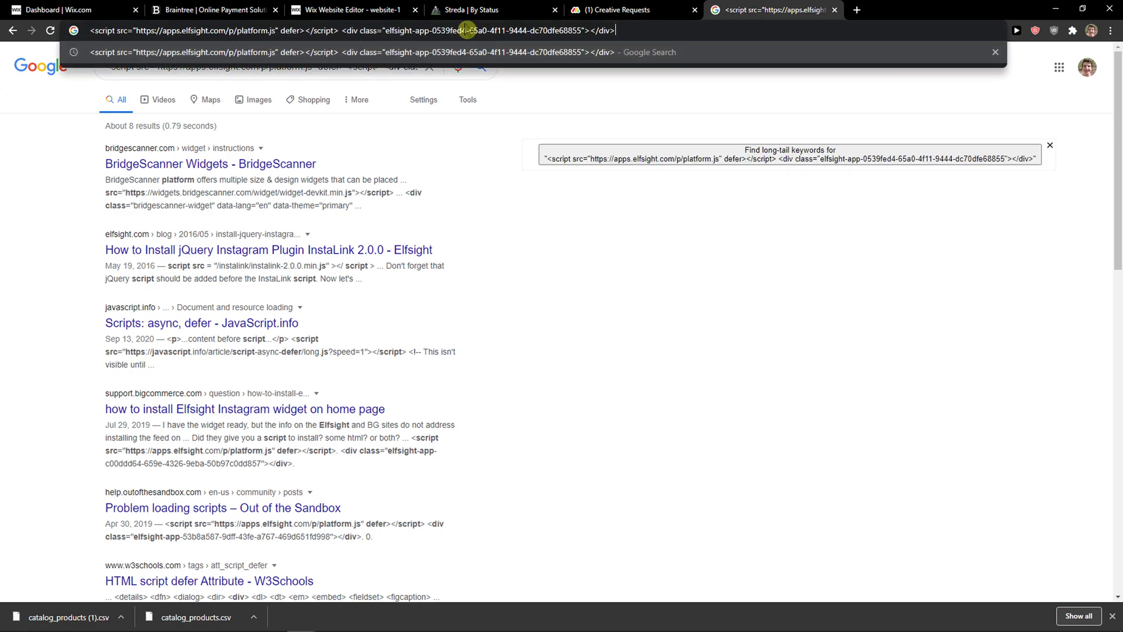
click(124, 10)
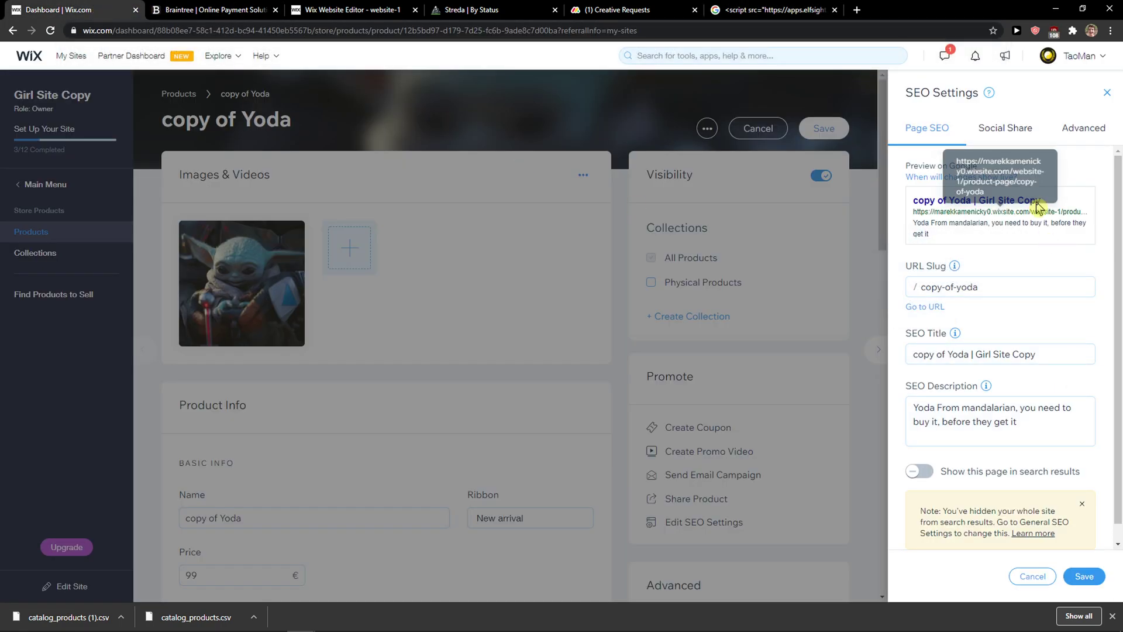
Copy the product page URL from the search preview and paste it into a new tab
drag(997, 201, 955, 158)
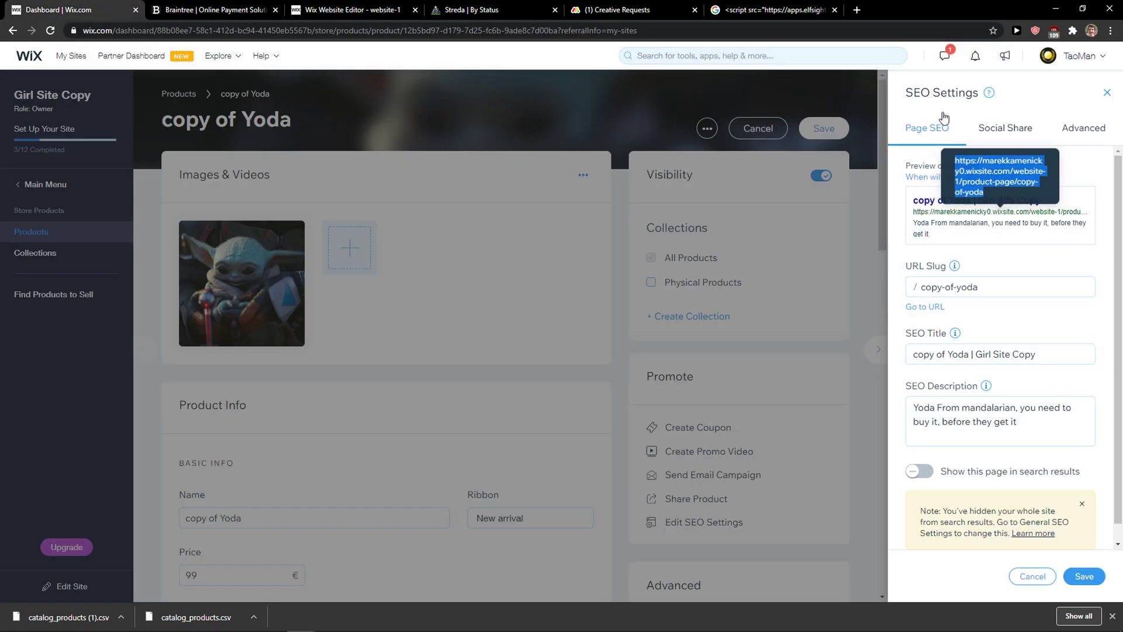
drag(984, 193, 956, 162)
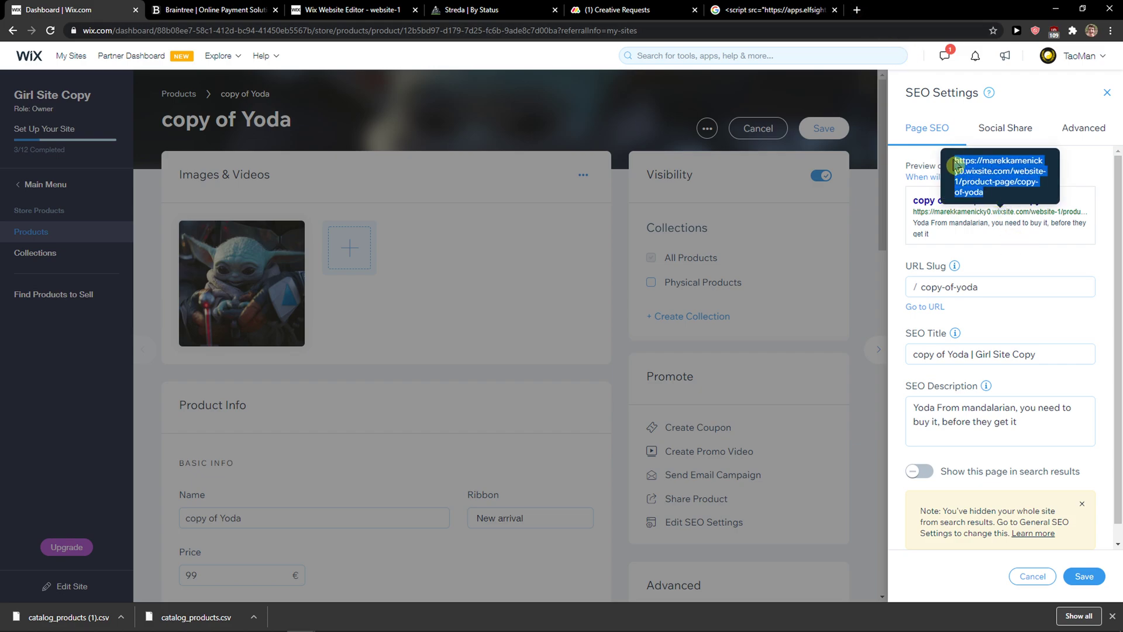
key(ctrl+c)
click(858, 11)
key(ctrl+v)
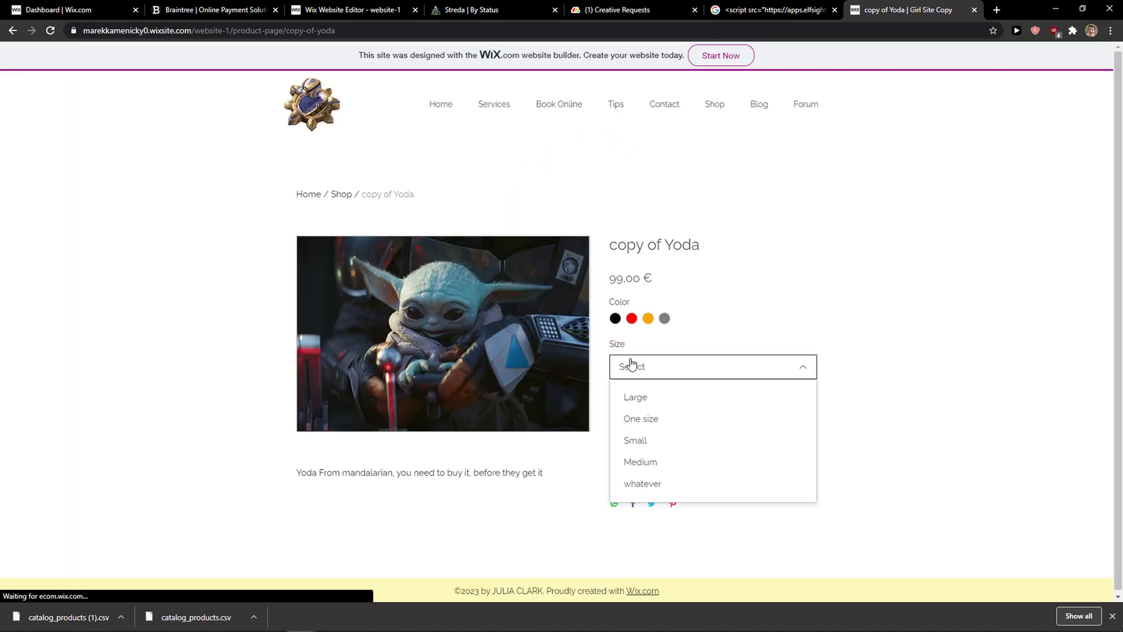
Pick the orange colour swatch and One size on the live product page
click(648, 318)
click(650, 366)
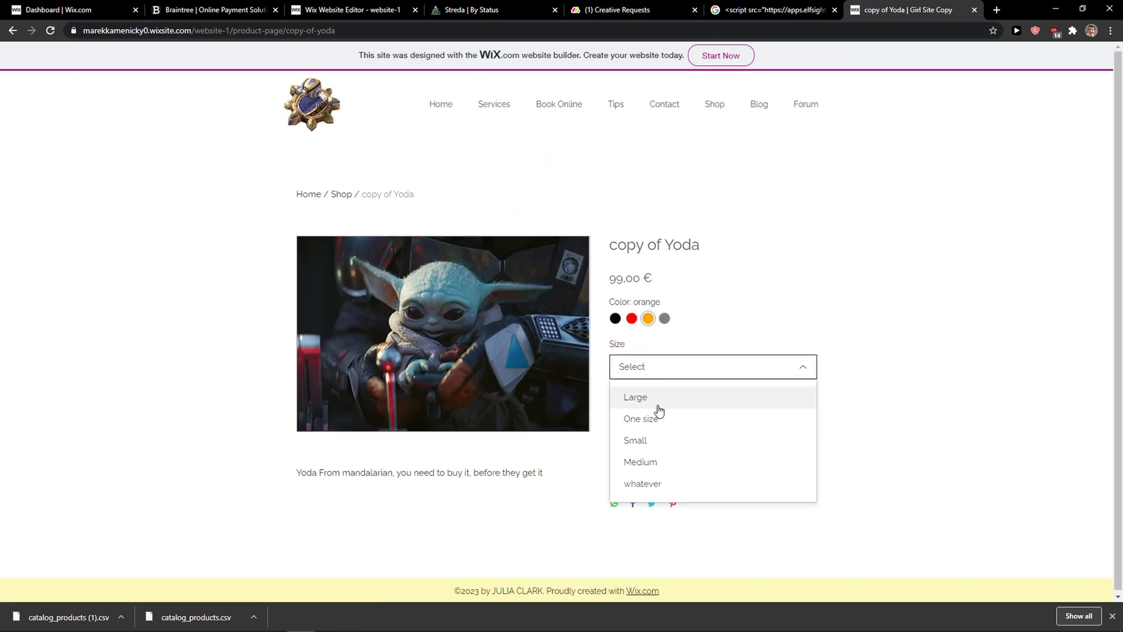
click(658, 419)
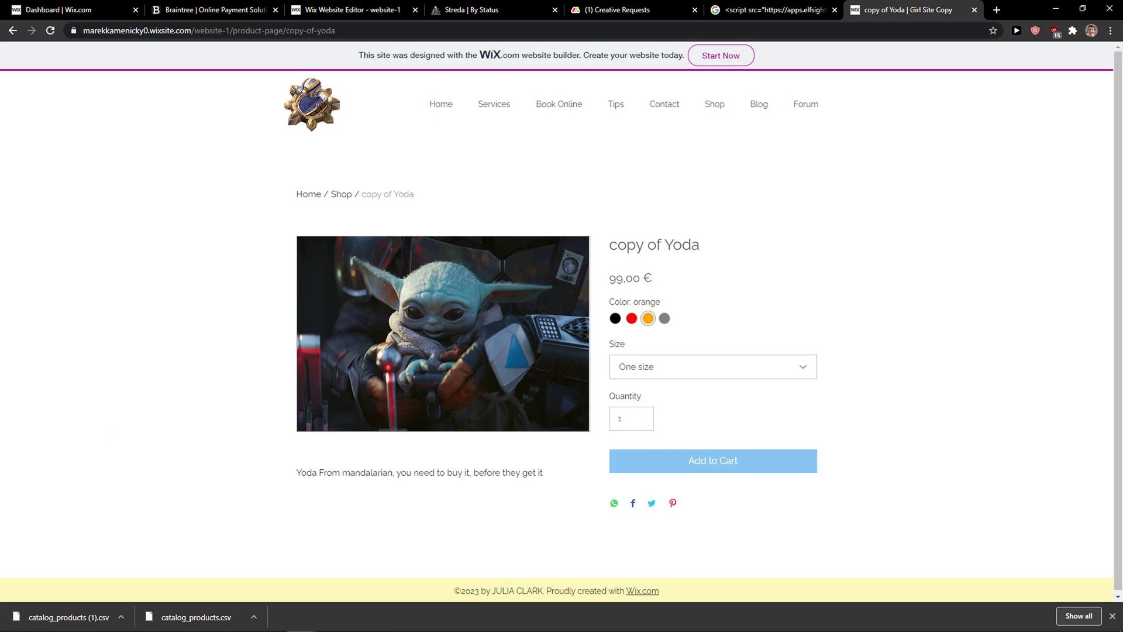